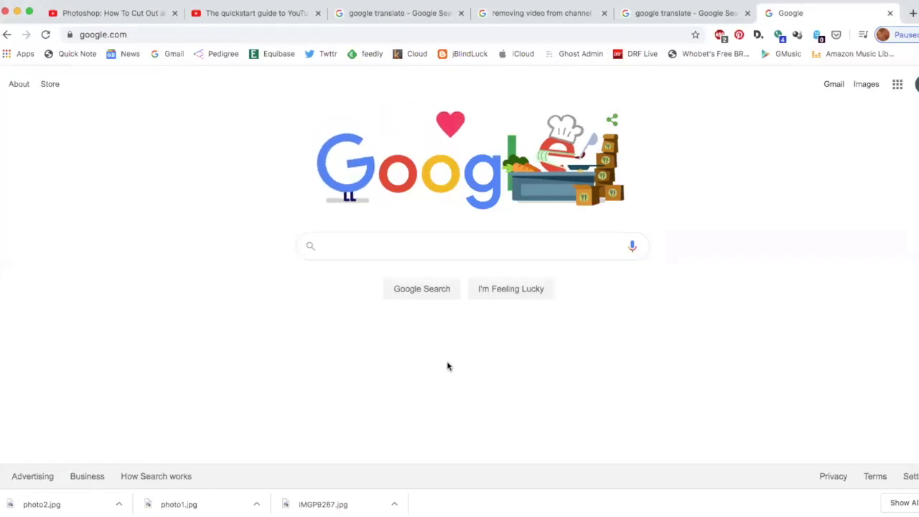
# Step: Search Google for "18th century portrait" and open the image results
pyautogui.click(359, 246)
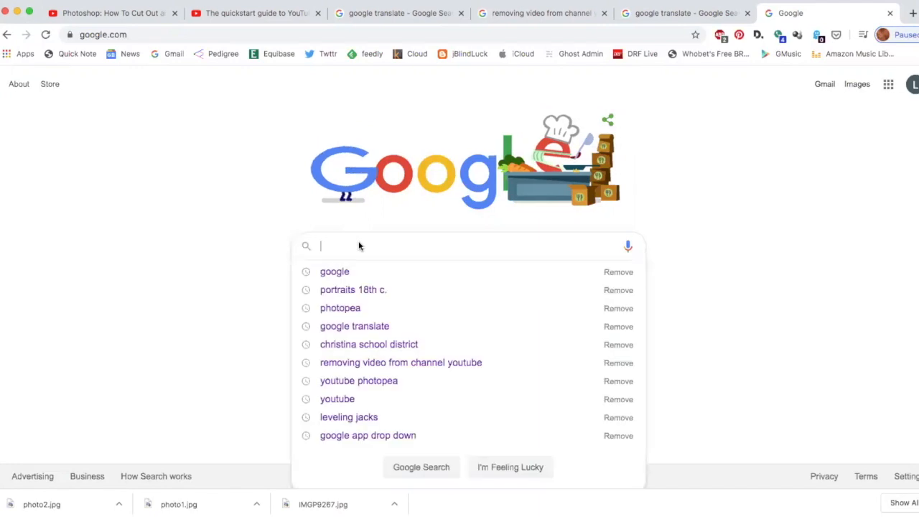
pyautogui.write('1')
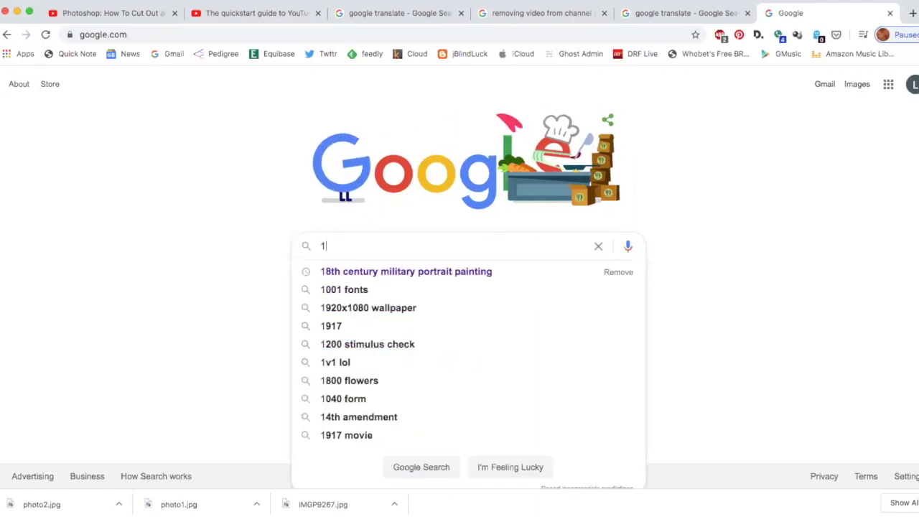
pyautogui.write('8th c')
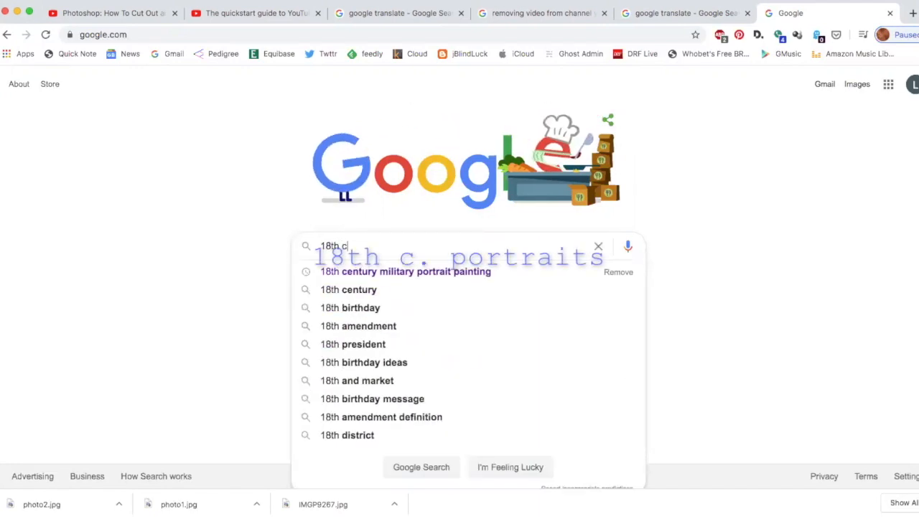
pyautogui.write('entury ')
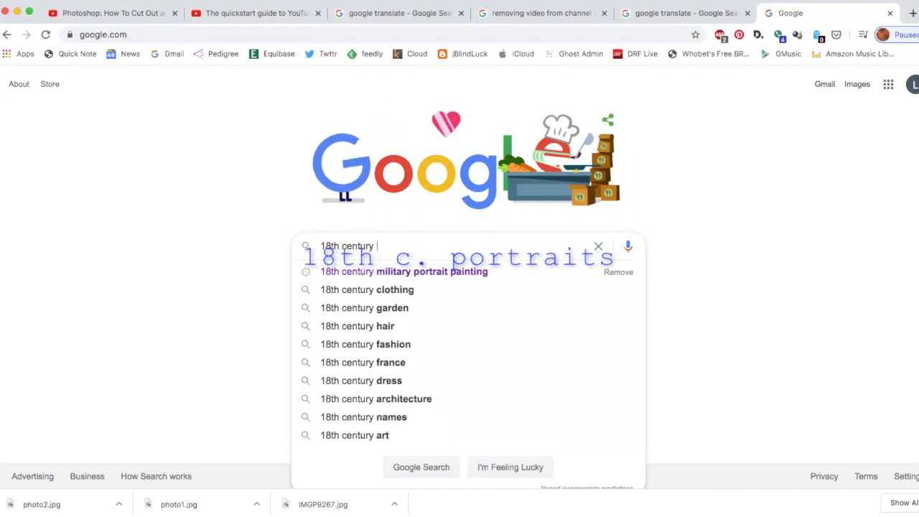
pyautogui.write('portrait')
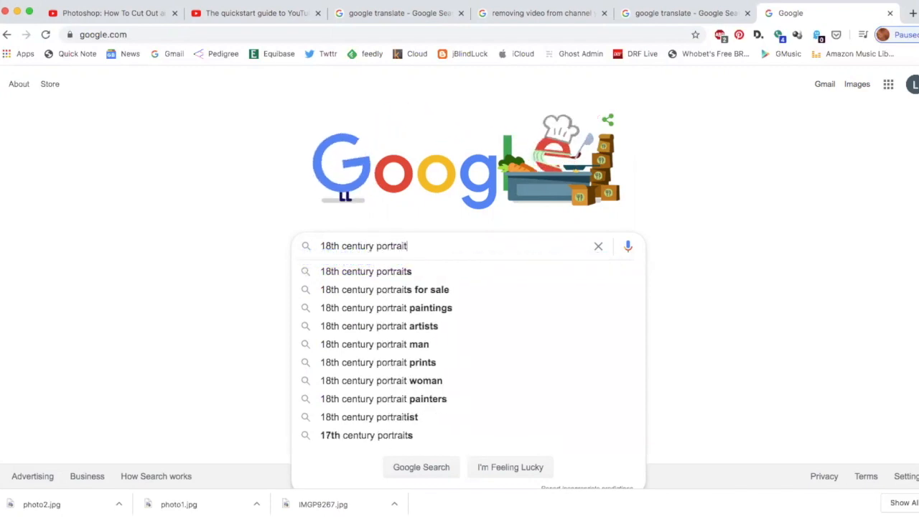
pyautogui.press('Return')
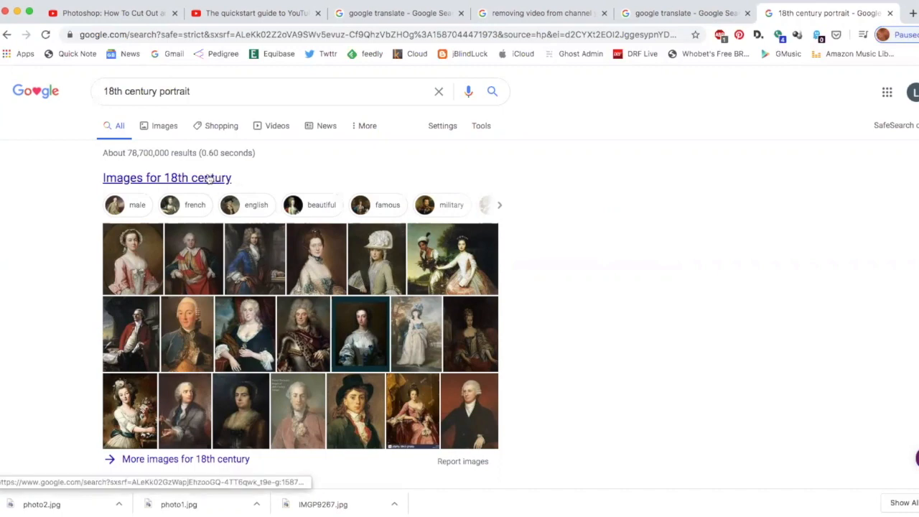
pyautogui.click(182, 179)
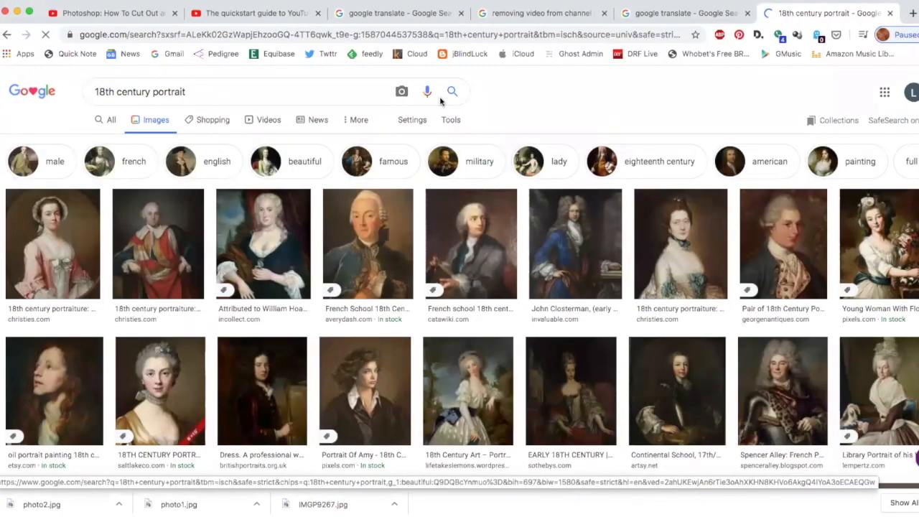
# Step: Filter the image results to Large size
pyautogui.click(450, 120)
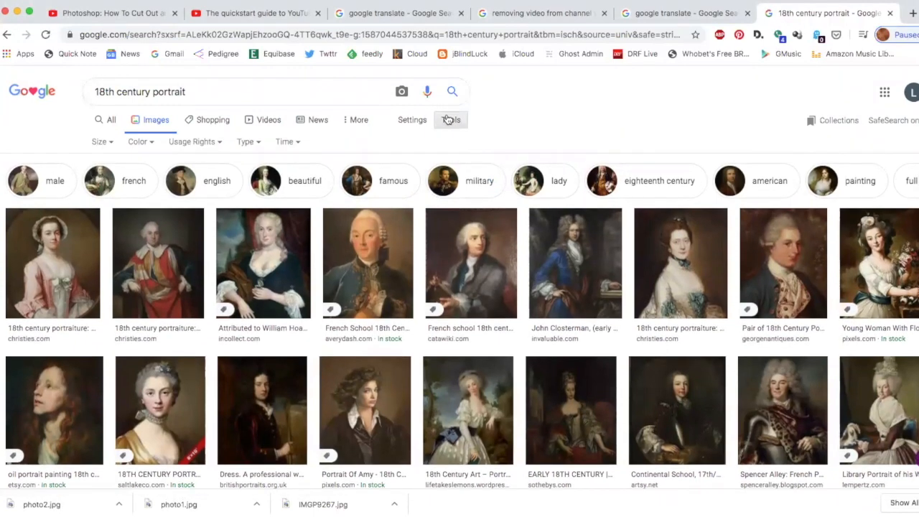
pyautogui.click(102, 141)
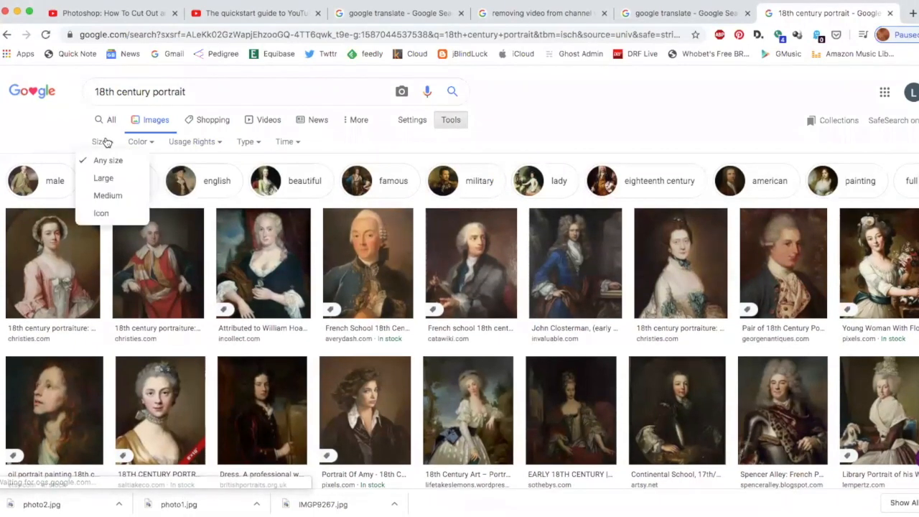
pyautogui.click(105, 179)
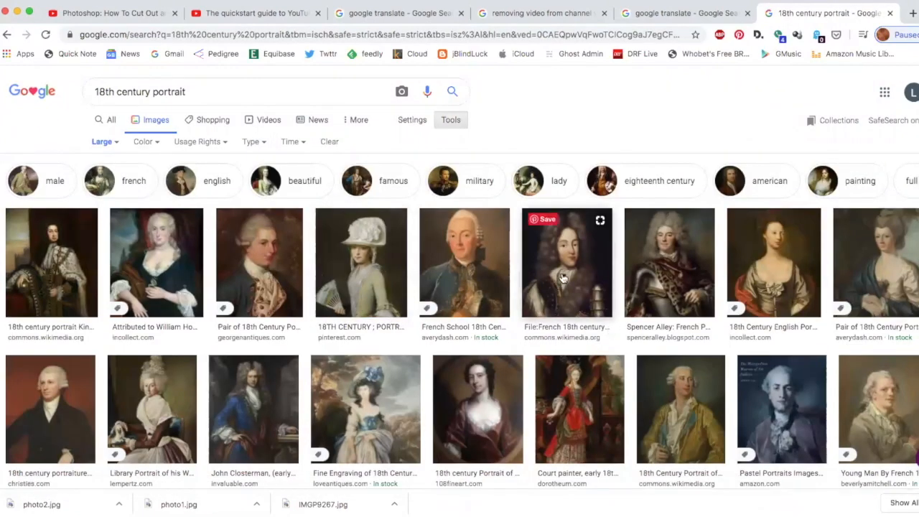
# Step: Save the Spencer Alley portrait of the wigged man in armour and leopard skin as a JPEG in the Project 1 MoMA folder
pyautogui.scroll(-1, 646, 399)
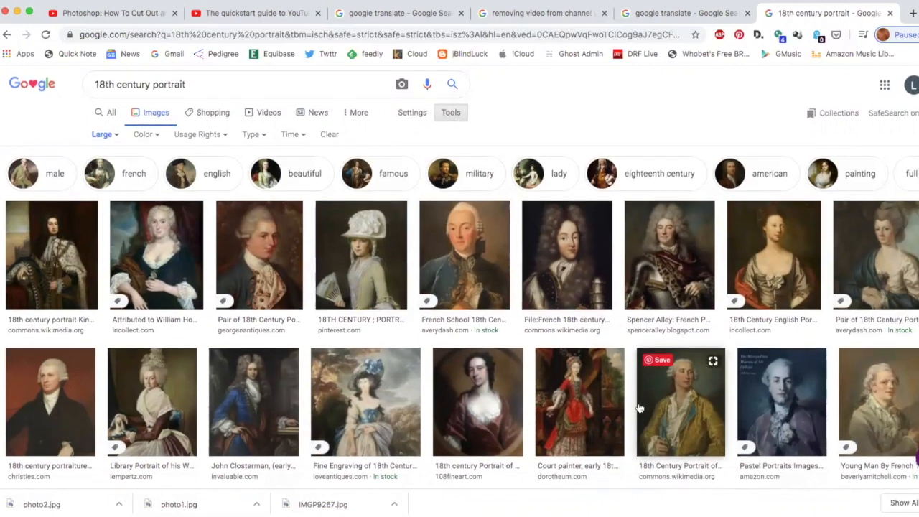
pyautogui.scroll(-1, 639, 408)
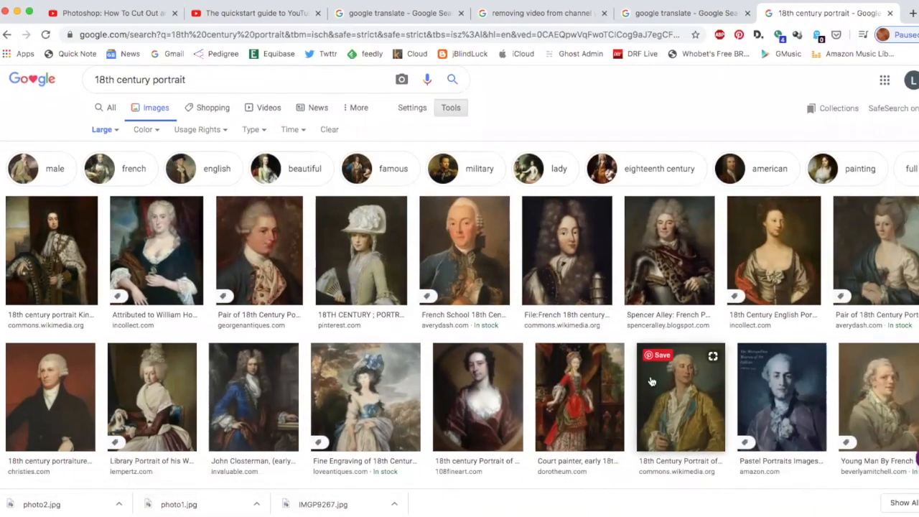
pyautogui.click(661, 244)
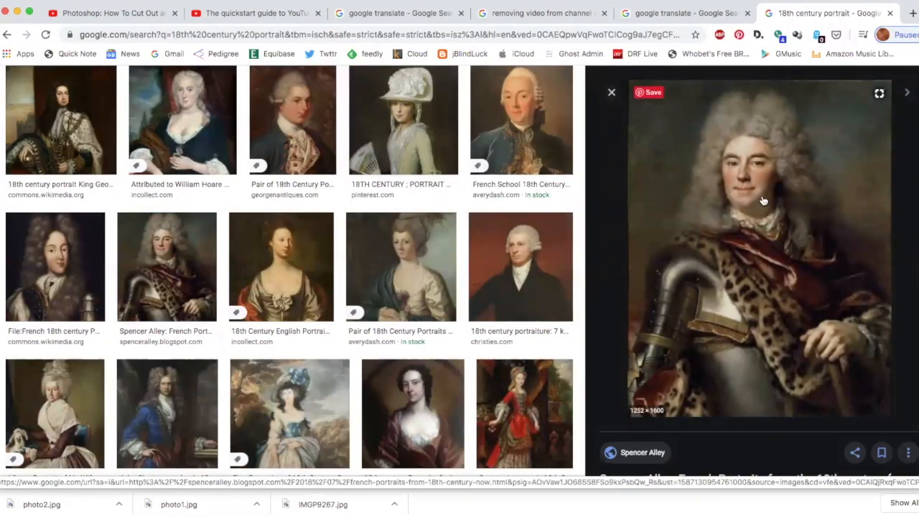
pyautogui.rightClick(724, 216)
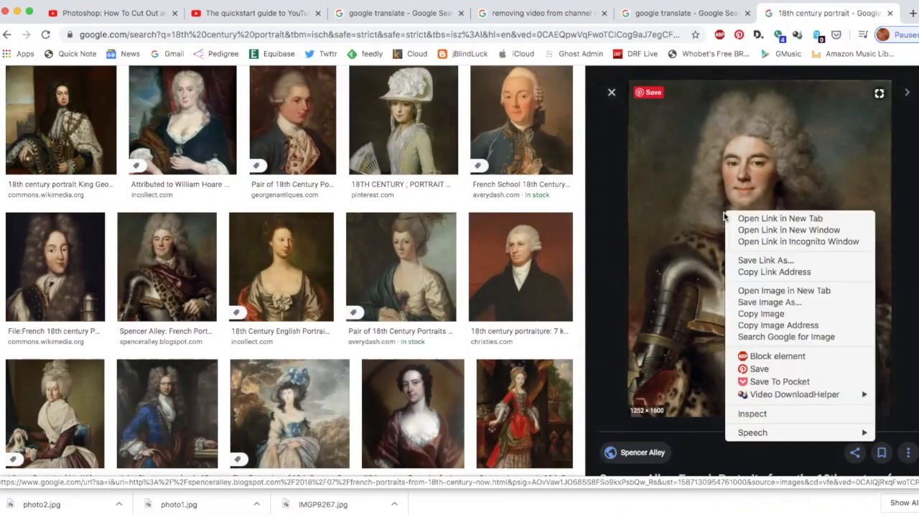
pyautogui.click(750, 302)
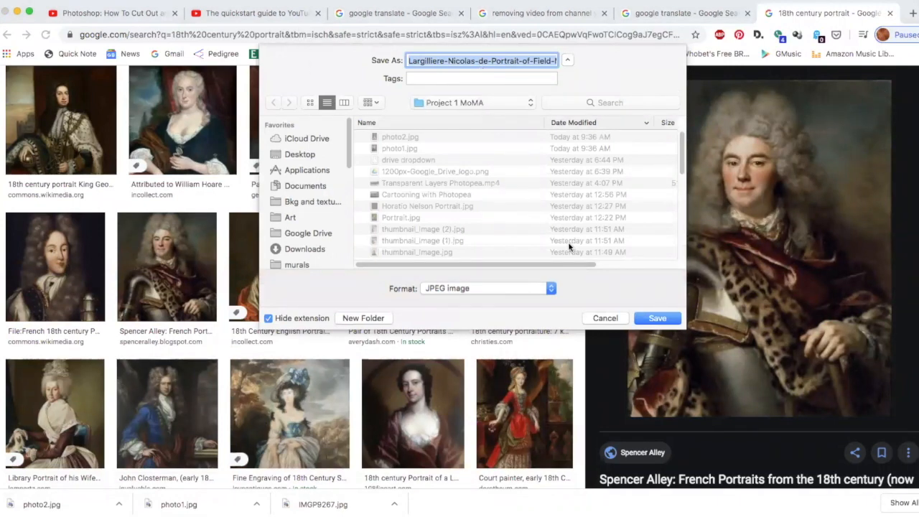
pyautogui.click(445, 61)
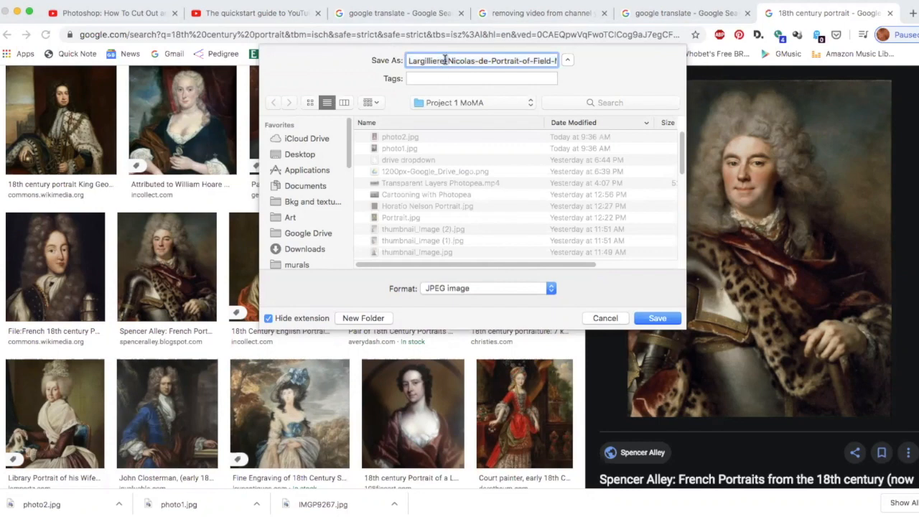
pyautogui.doubleClick(497, 62)
pyautogui.click(658, 320)
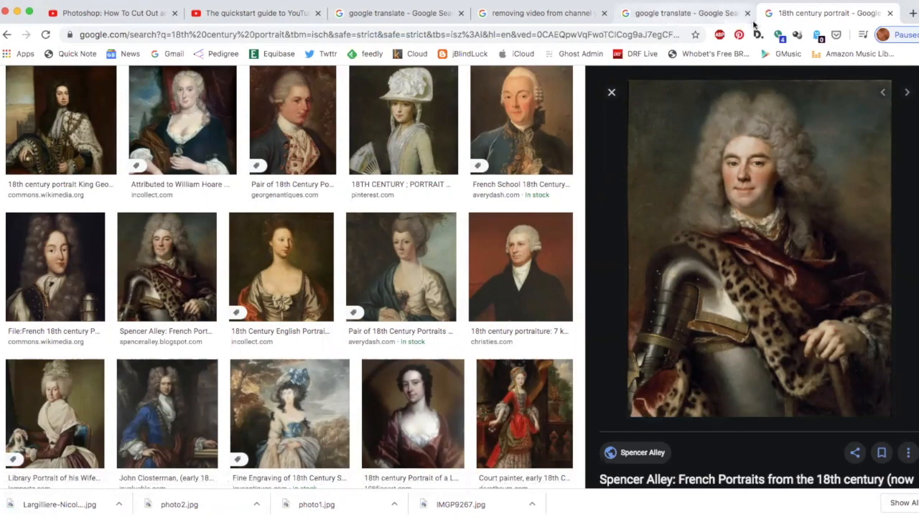
# Step: Open the Photopea online editor at photopea.com in a new browser tab
pyautogui.click(913, 13)
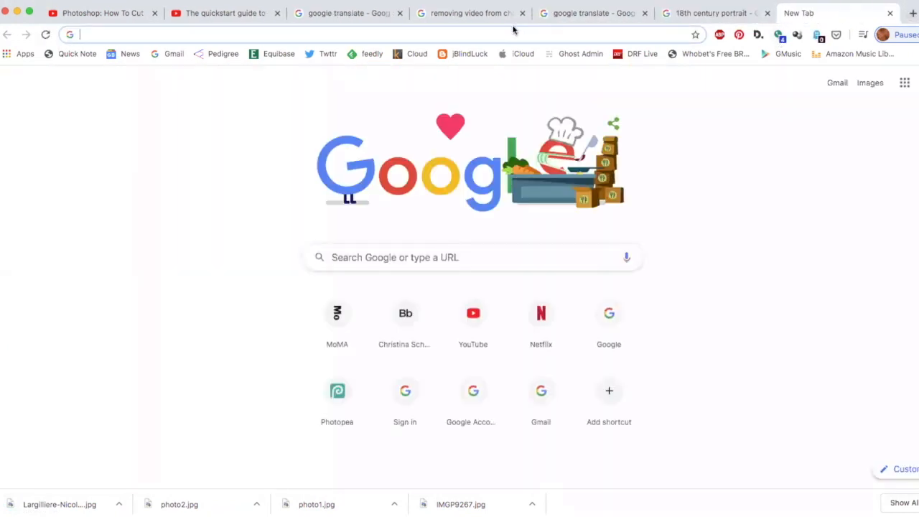
pyautogui.write('photopea.com')
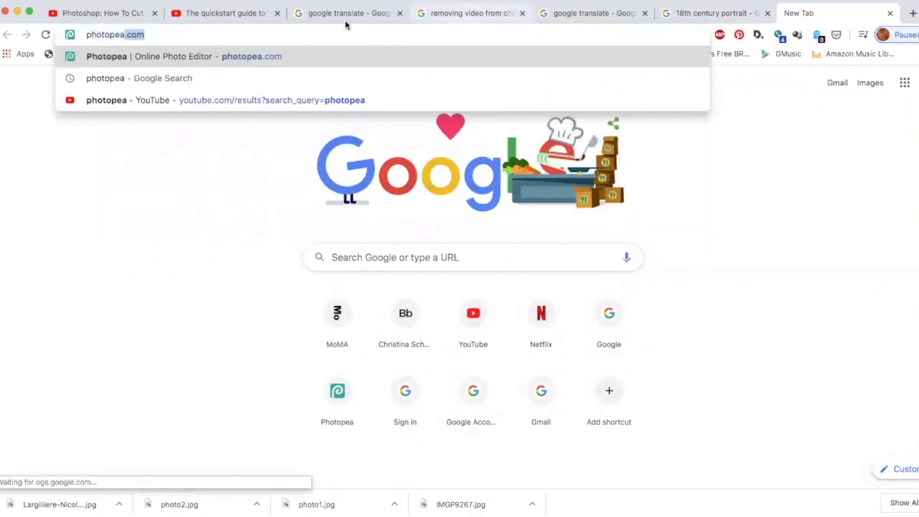
pyautogui.click(253, 56)
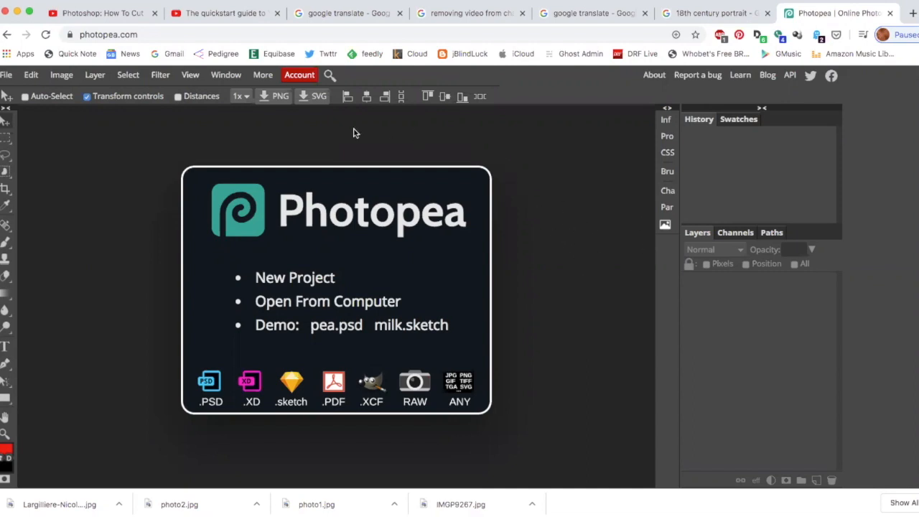
# Step: Open the downloaded Largilliere-Nicolas portrait JPEG from the Project 1 MoMA folder on the computer
pyautogui.click(327, 301)
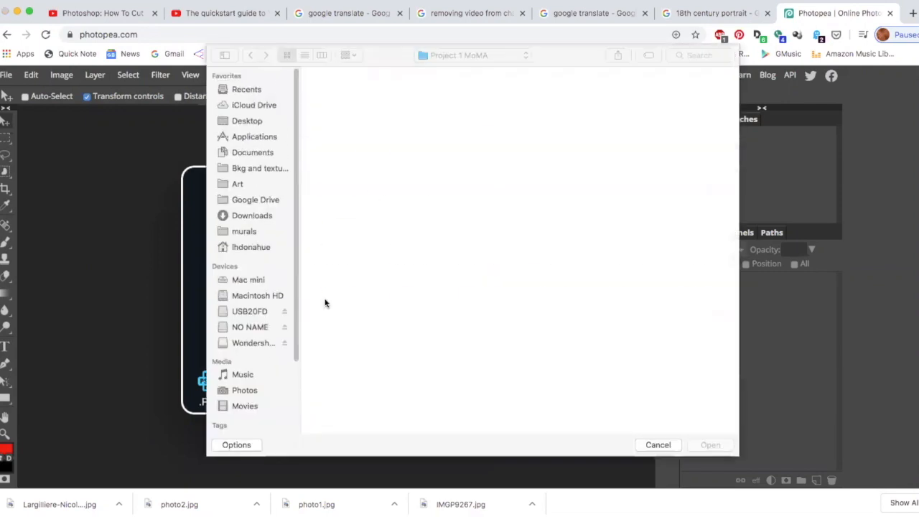
pyautogui.scroll(-2, 599, 309)
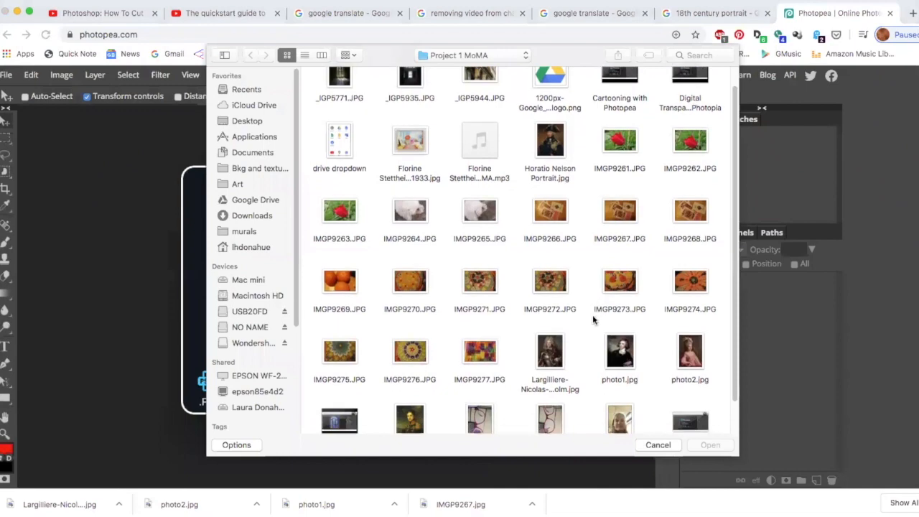
pyautogui.click(554, 346)
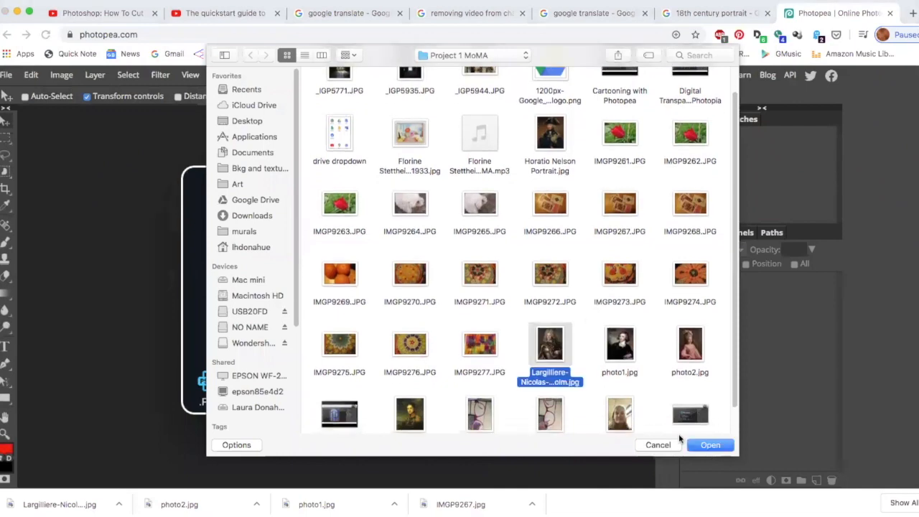
pyautogui.click(714, 447)
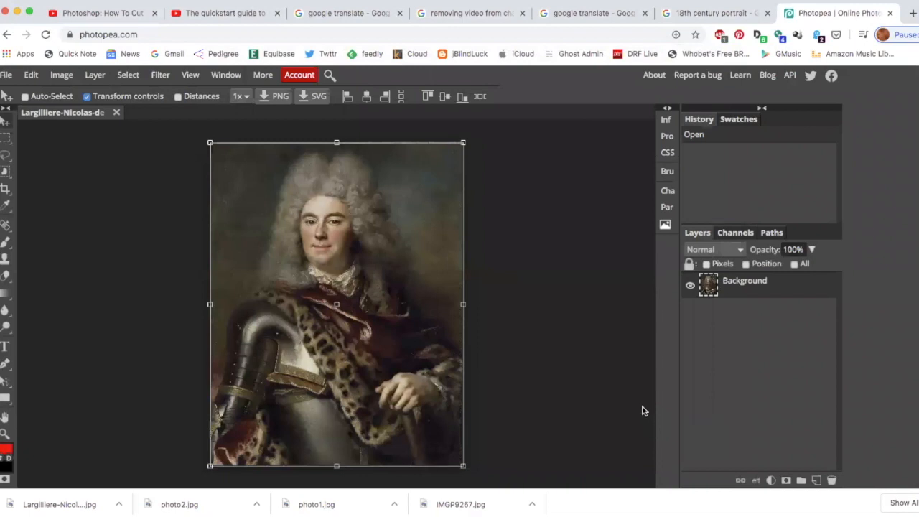
# Step: Open the Liquify filter on the portrait
pyautogui.click(159, 77)
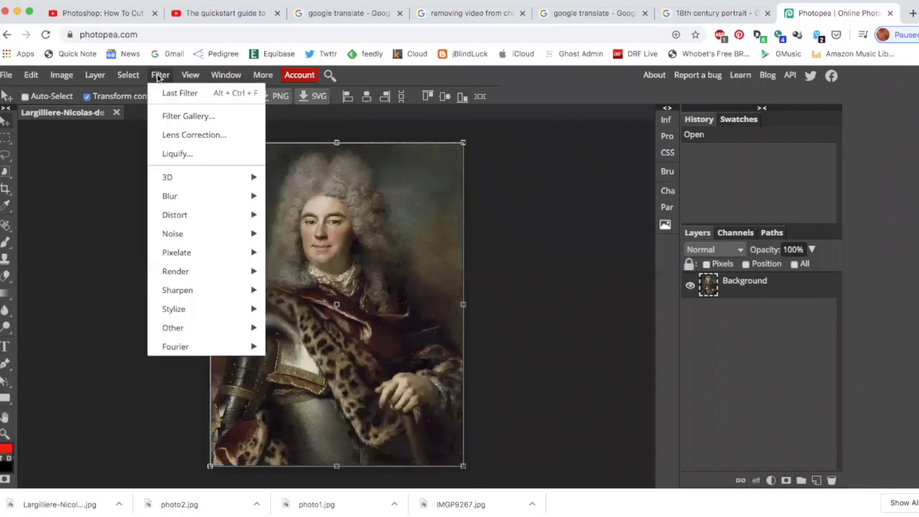
pyautogui.click(176, 153)
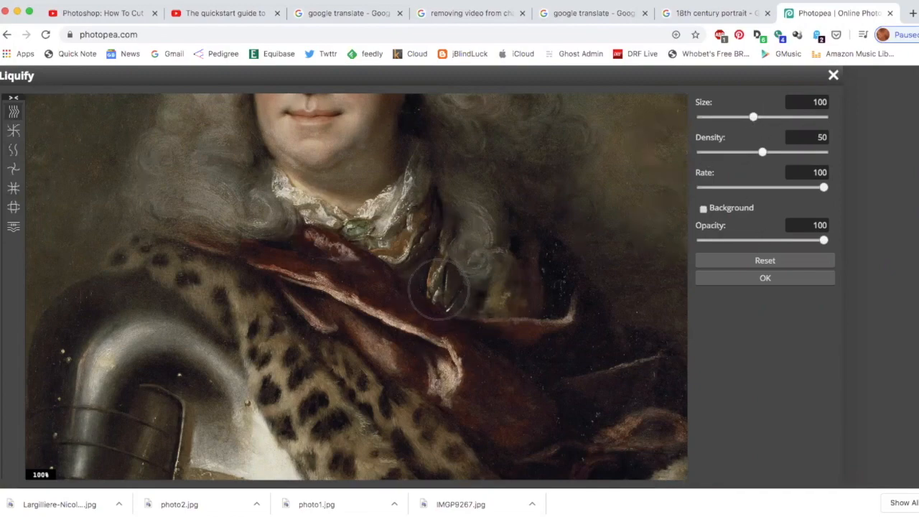
pyautogui.scroll(2, 439, 288)
pyautogui.scroll(-2, 438, 288)
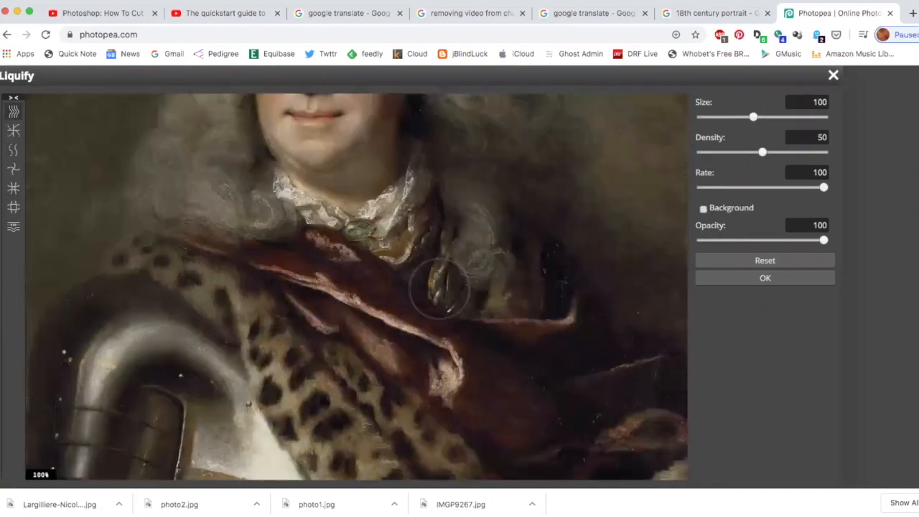
pyautogui.scroll(-3, 439, 288)
pyautogui.scroll(1, 438, 291)
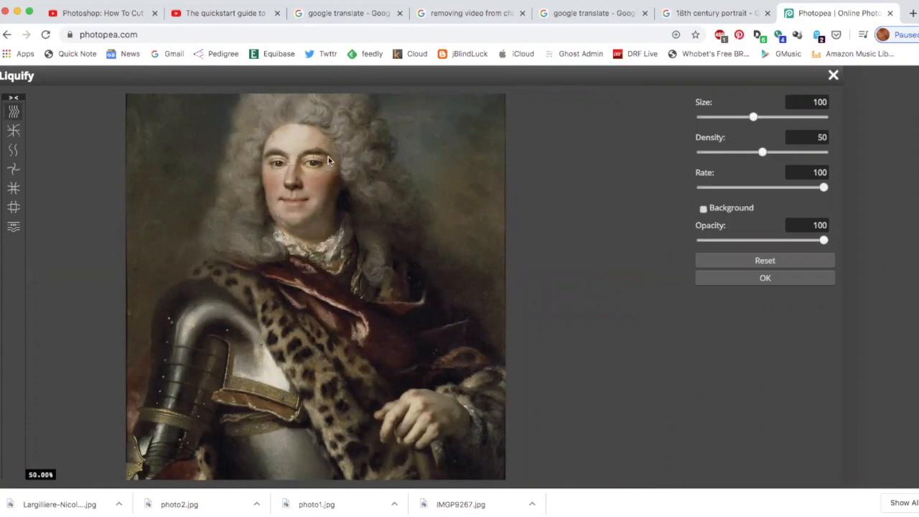
# Step: Set the Liquify brush size to 30 and warp the corner of the man's mouth slightly outward
pyautogui.click(11, 111)
pyautogui.click(734, 121)
pyautogui.moveTo(311, 192); pyautogui.dragTo(321, 190)
# Step: Set the Liquify brush size to 81 while trying the Smooth and Twirl tools, and apply Reconstruct to the mouth
pyautogui.click(12, 149)
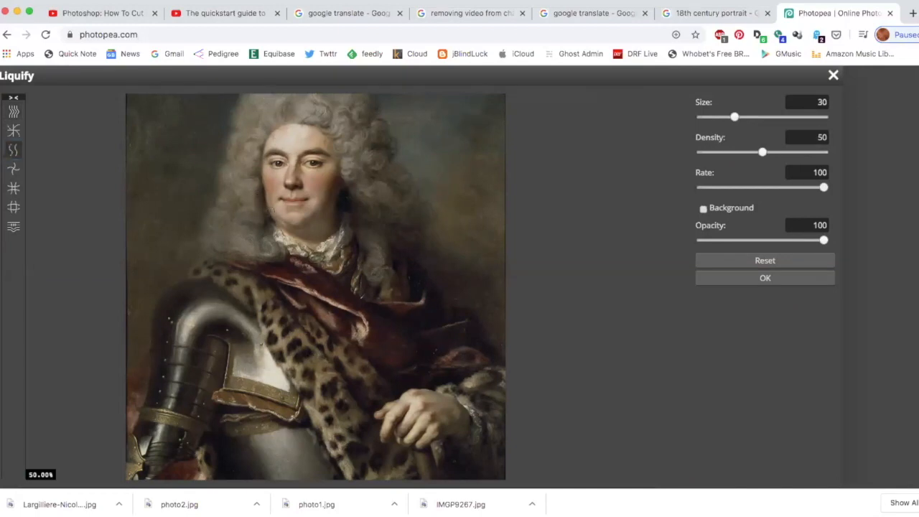
pyautogui.click(13, 170)
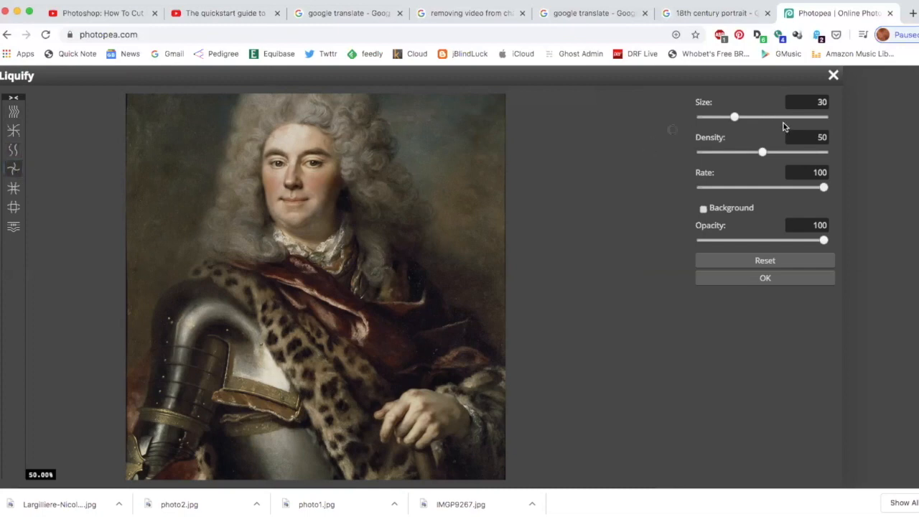
pyautogui.click(749, 117)
pyautogui.click(13, 130)
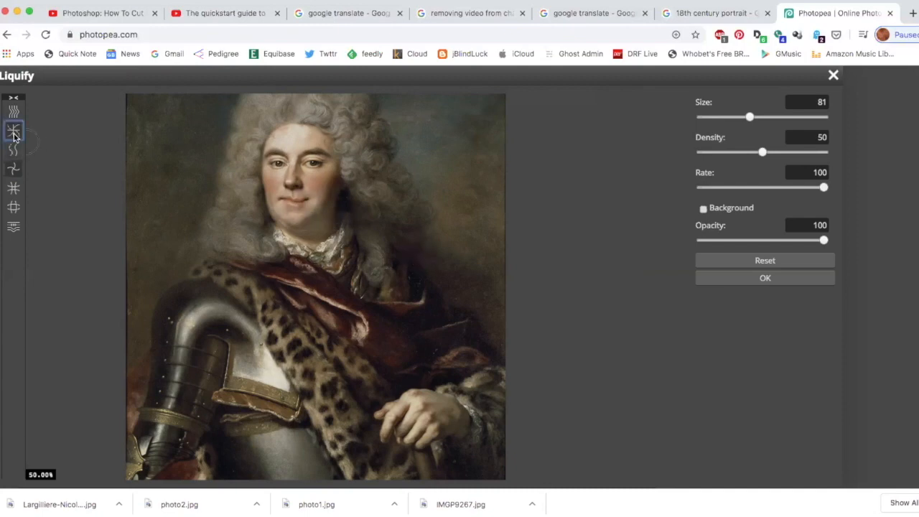
pyautogui.click(296, 201)
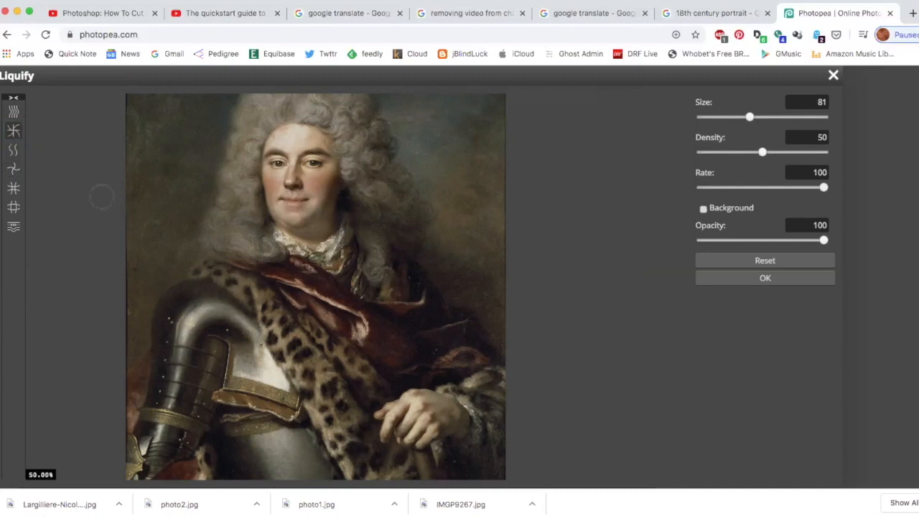
# Step: Shrink the eye on the left of the man's face with Pucker and enlarge the other eye with Bloat
pyautogui.click(14, 151)
pyautogui.click(13, 188)
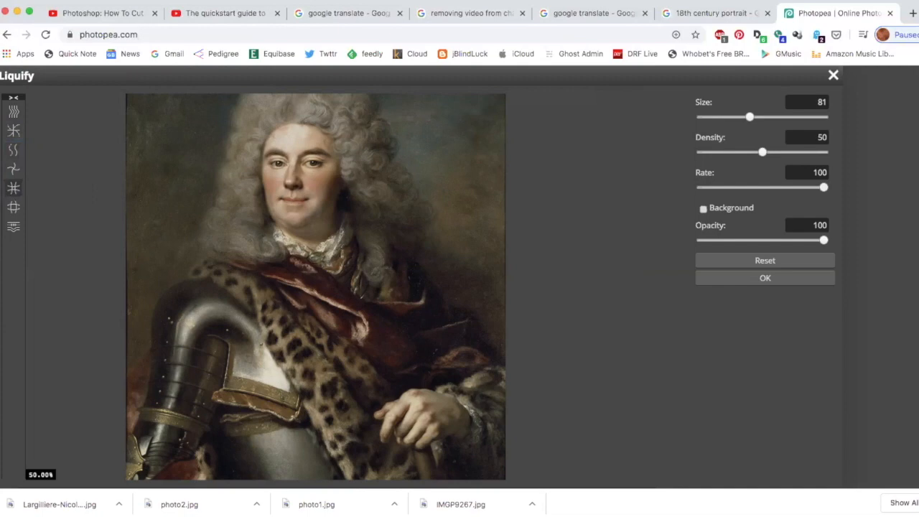
pyautogui.click(276, 162)
pyautogui.click(12, 206)
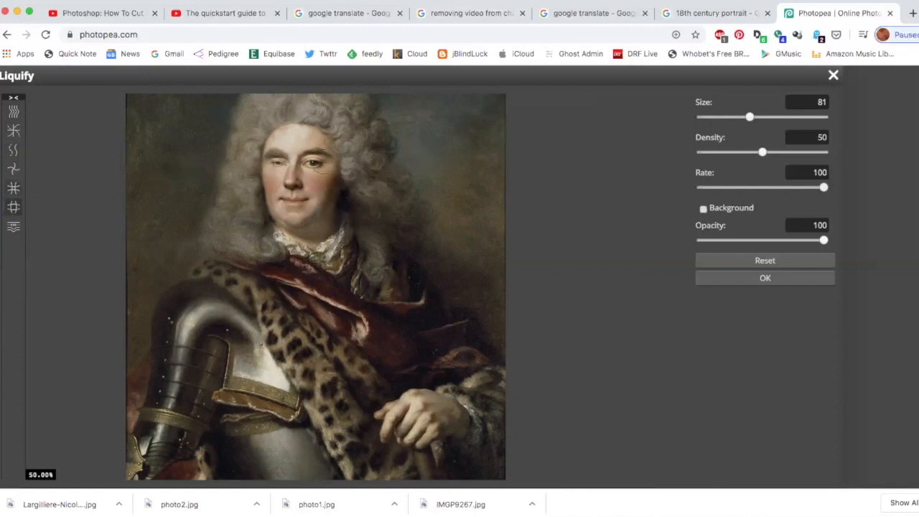
pyautogui.click(312, 165)
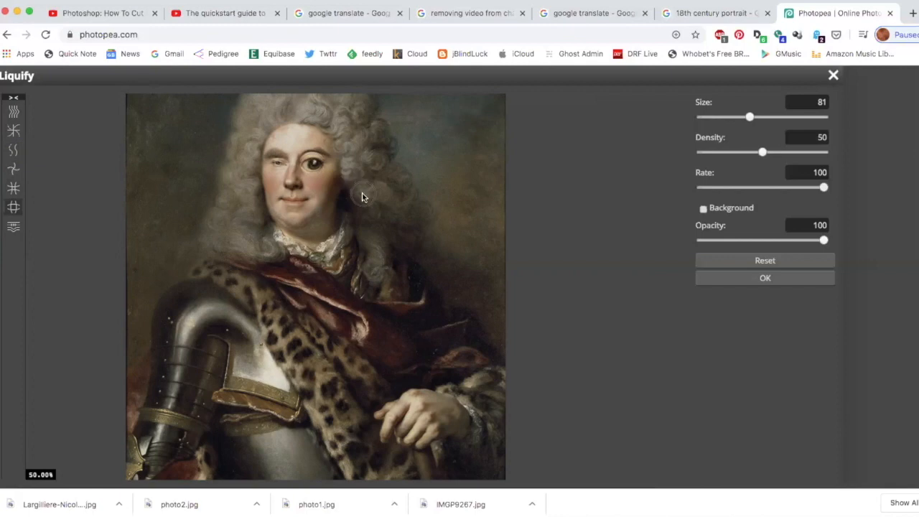
# Step: Undo the eye distortion and try the Push Left tool along the armoured shoulder
pyautogui.press('super+z')
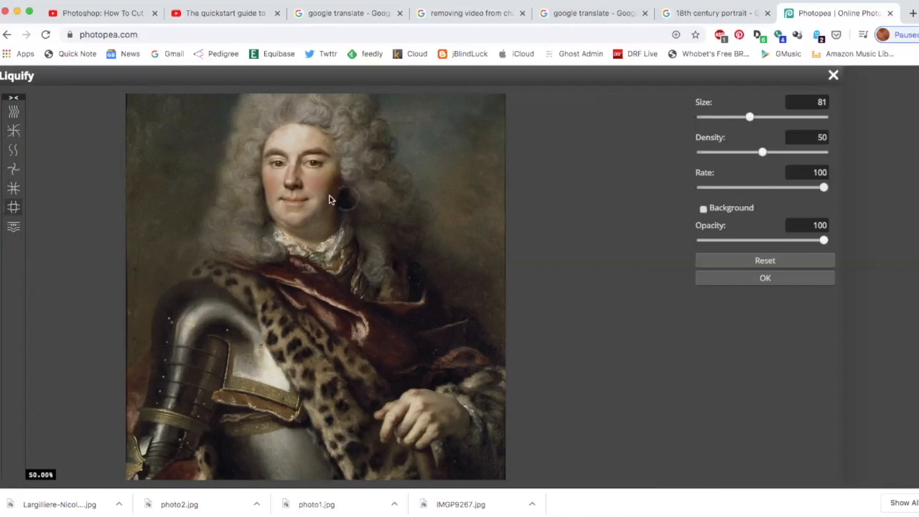
pyautogui.click(13, 226)
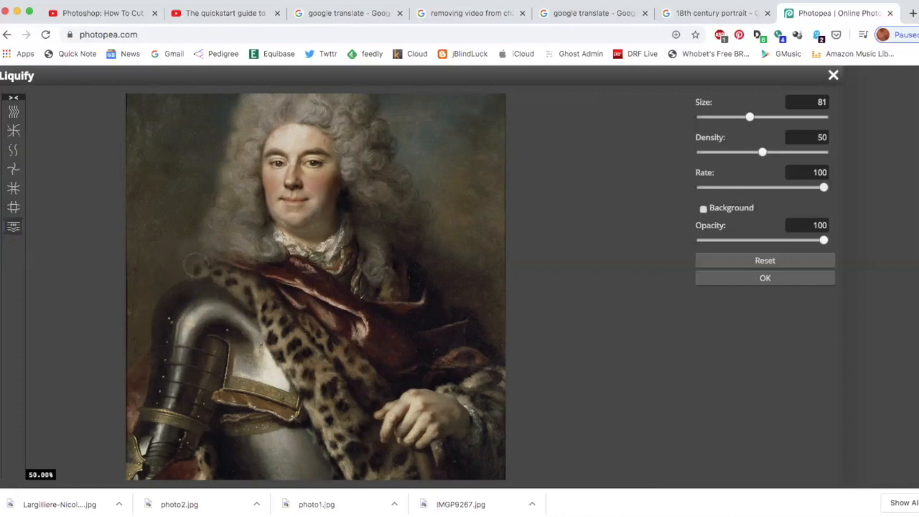
pyautogui.moveTo(237, 278)
pyautogui.mouseDown()
pyautogui.moveTo(248, 305)
pyautogui.moveTo(229, 301)
pyautogui.moveTo(177, 282)
pyautogui.mouseUp()
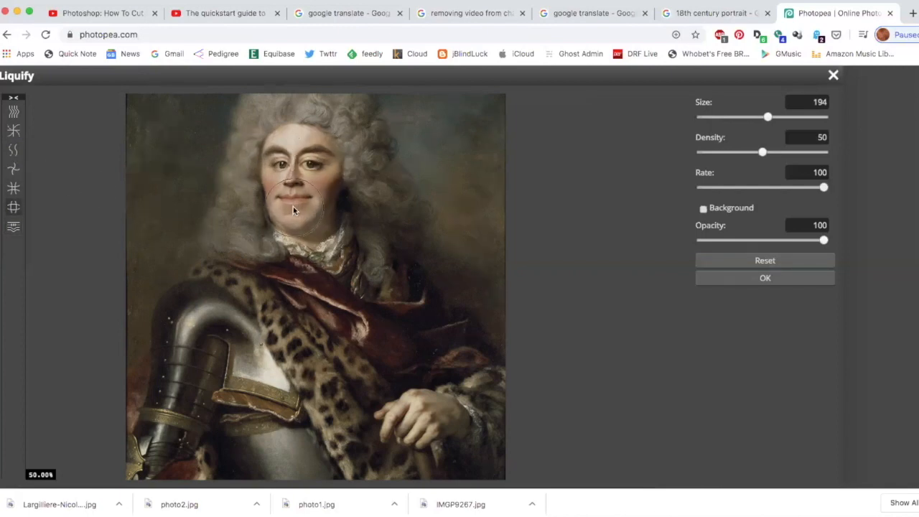
# Step: Enlarge the man's mouth and chin with Bloat at brush size 194, setting the Rate to 54
pyautogui.click(294, 206)
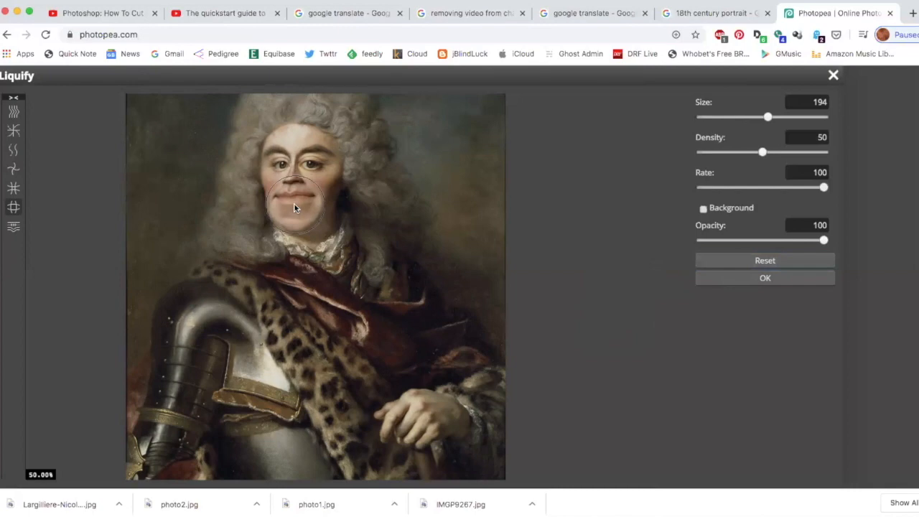
pyautogui.click(767, 187)
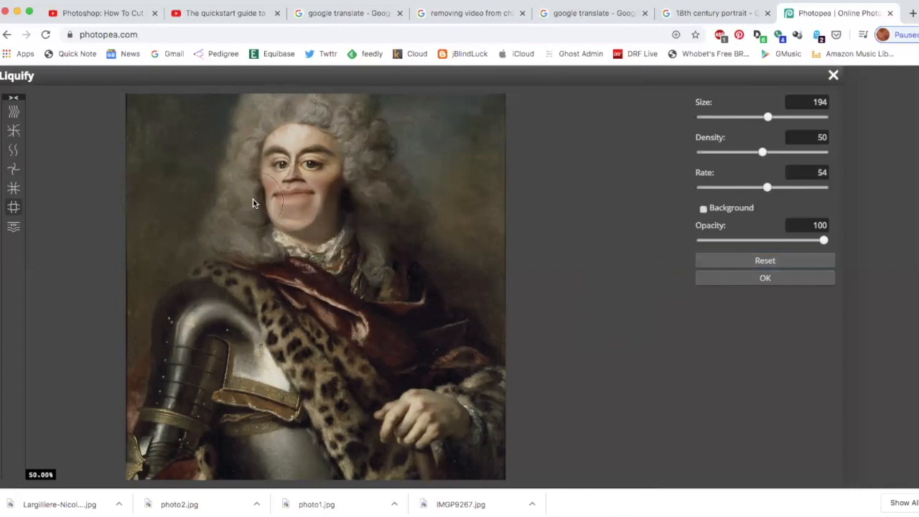
# Step: Warp the wig outward along its left side, from the lower curls up to the crown
pyautogui.click(14, 113)
pyautogui.moveTo(232, 175); pyautogui.dragTo(215, 172)
pyautogui.moveTo(236, 215); pyautogui.dragTo(221, 224)
pyautogui.moveTo(248, 157)
pyautogui.mouseDown()
pyautogui.moveTo(225, 143)
pyautogui.moveTo(222, 160)
pyautogui.mouseUp()
pyautogui.moveTo(245, 114); pyautogui.dragTo(228, 107)
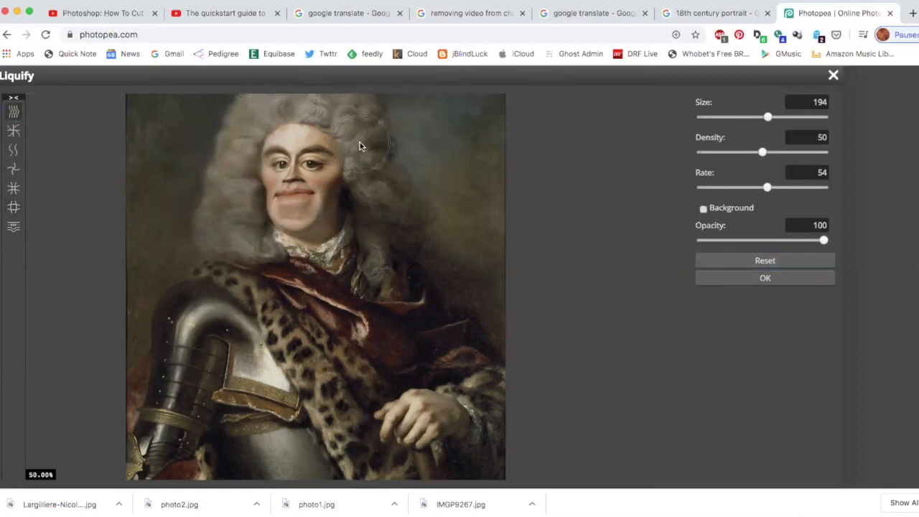
# Step: Warp the wig's lower curls on the right and reshape the area around the lace collar
pyautogui.moveTo(360, 248)
pyautogui.mouseDown()
pyautogui.moveTo(332, 245)
pyautogui.moveTo(357, 222)
pyautogui.mouseUp()
pyautogui.moveTo(273, 246); pyautogui.dragTo(281, 251)
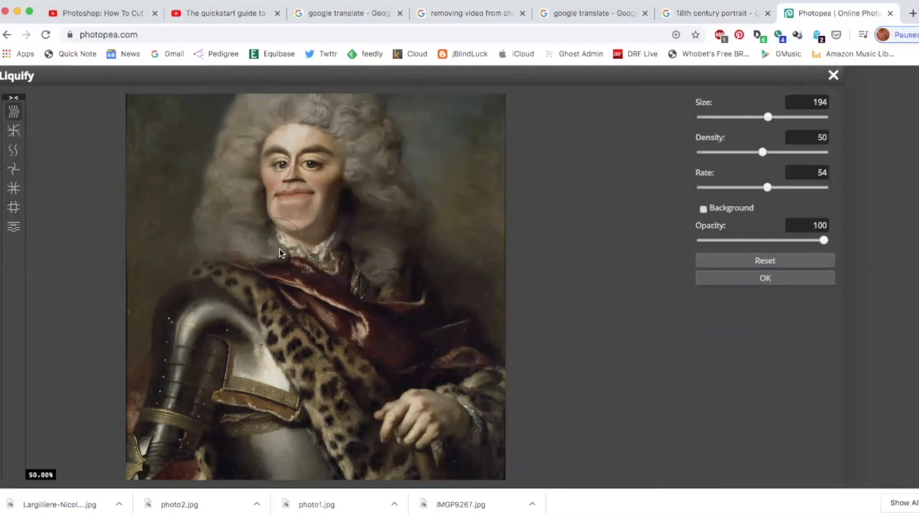
pyautogui.moveTo(343, 251); pyautogui.dragTo(331, 259)
pyautogui.moveTo(361, 290); pyautogui.dragTo(382, 267)
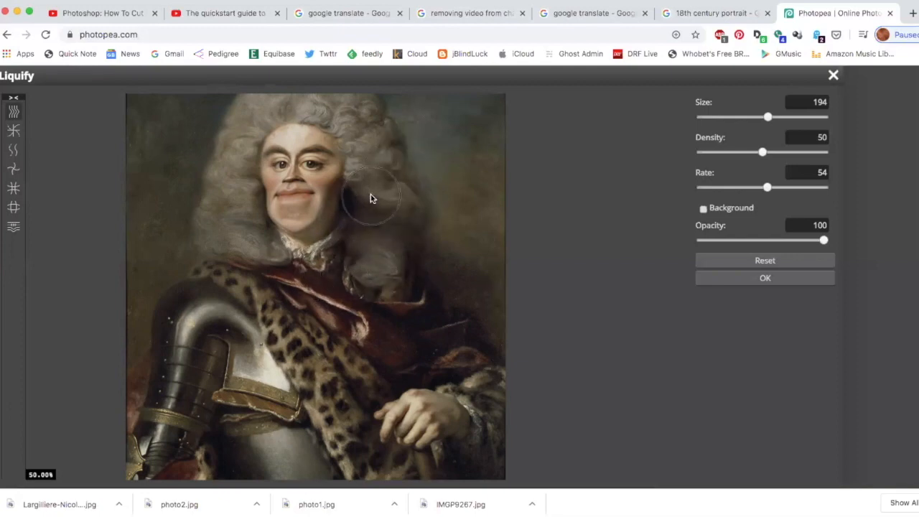
# Step: Pull the lower wig curls far outward on both sides into flared shapes and apply the Liquify filter
pyautogui.moveTo(371, 199)
pyautogui.mouseDown()
pyautogui.moveTo(413, 209)
pyautogui.moveTo(453, 176)
pyautogui.mouseUp()
pyautogui.moveTo(408, 203); pyautogui.dragTo(469, 188)
pyautogui.moveTo(374, 255)
pyautogui.mouseDown()
pyautogui.moveTo(466, 210)
pyautogui.moveTo(354, 247)
pyautogui.moveTo(488, 233)
pyautogui.moveTo(380, 232)
pyautogui.mouseUp()
pyautogui.moveTo(219, 207)
pyautogui.mouseDown()
pyautogui.moveTo(169, 182)
pyautogui.moveTo(242, 203)
pyautogui.moveTo(150, 142)
pyautogui.moveTo(228, 223)
pyautogui.moveTo(153, 191)
pyautogui.moveTo(238, 237)
pyautogui.moveTo(141, 230)
pyautogui.moveTo(261, 252)
pyautogui.moveTo(177, 263)
pyautogui.mouseUp()
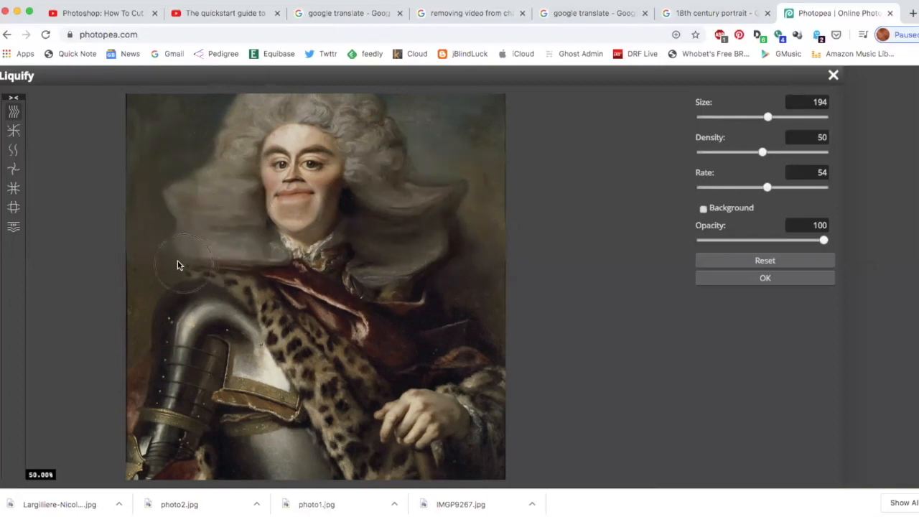
pyautogui.click(799, 279)
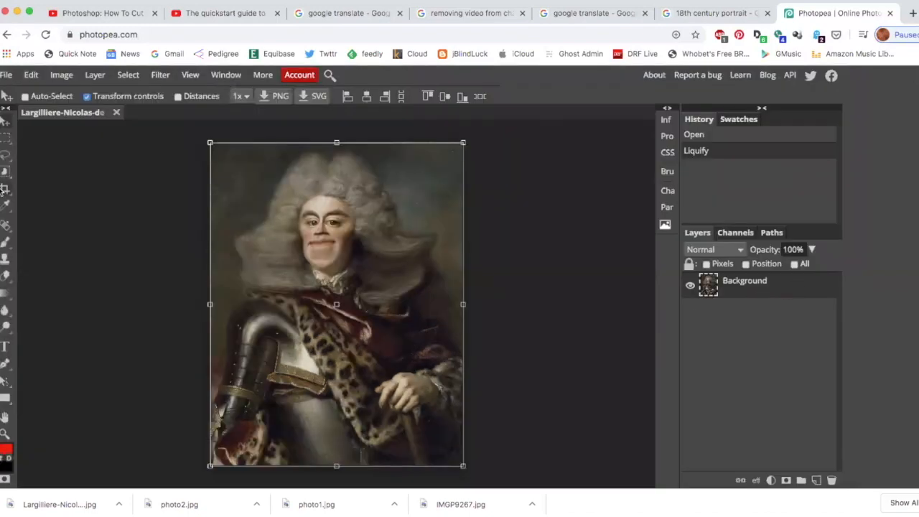
# Step: Crop the portrait to the man's head and shoulders, about 823 × 990 px
pyautogui.click(5, 189)
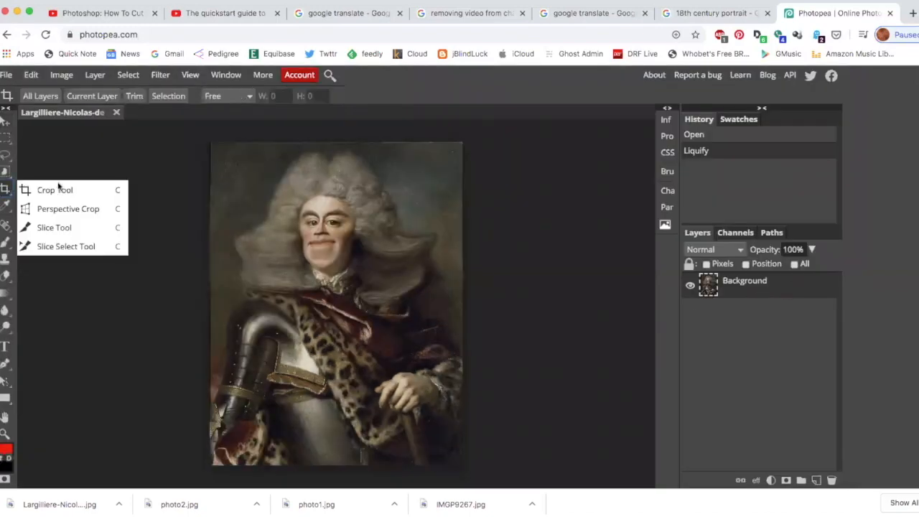
pyautogui.click(235, 144)
pyautogui.moveTo(233, 149); pyautogui.dragTo(401, 352)
pyautogui.click(367, 97)
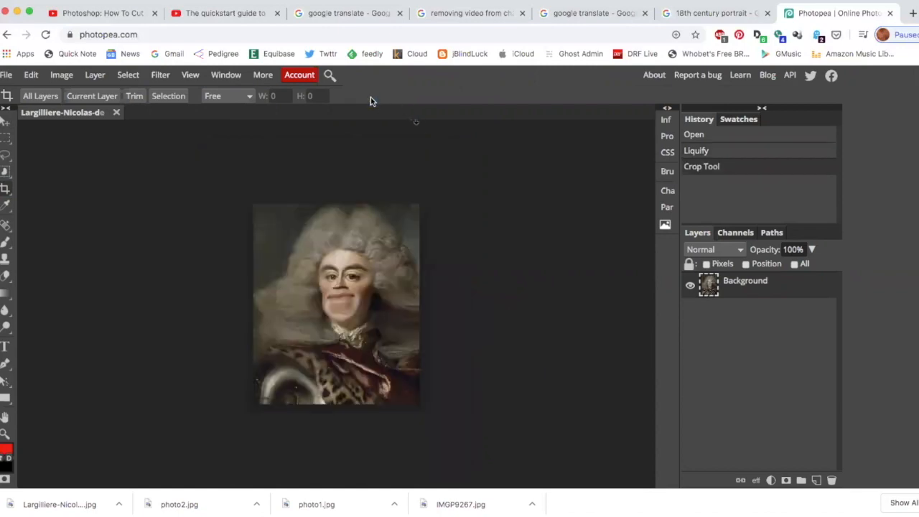
# Step: Open the JPG export settings for the cropped portrait
pyautogui.click(30, 75)
pyautogui.click(8, 75)
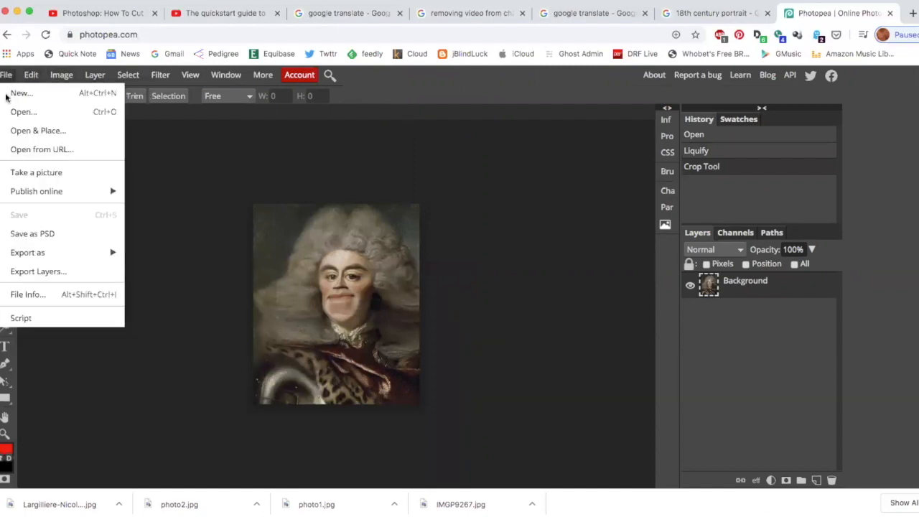
pyautogui.moveTo(16, 253)
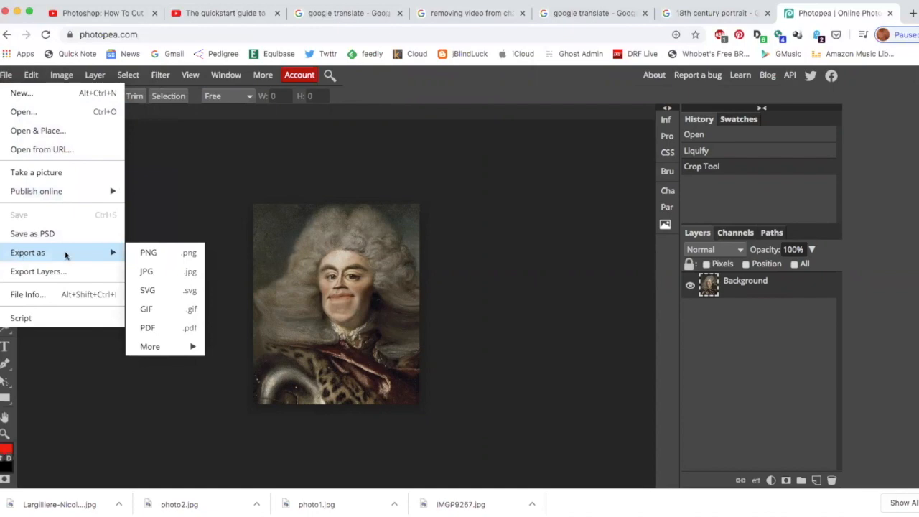
pyautogui.click(150, 273)
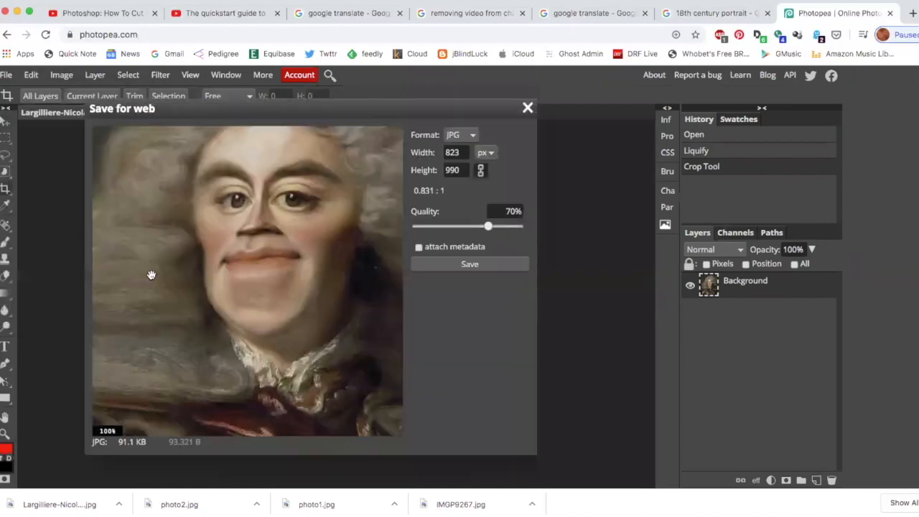